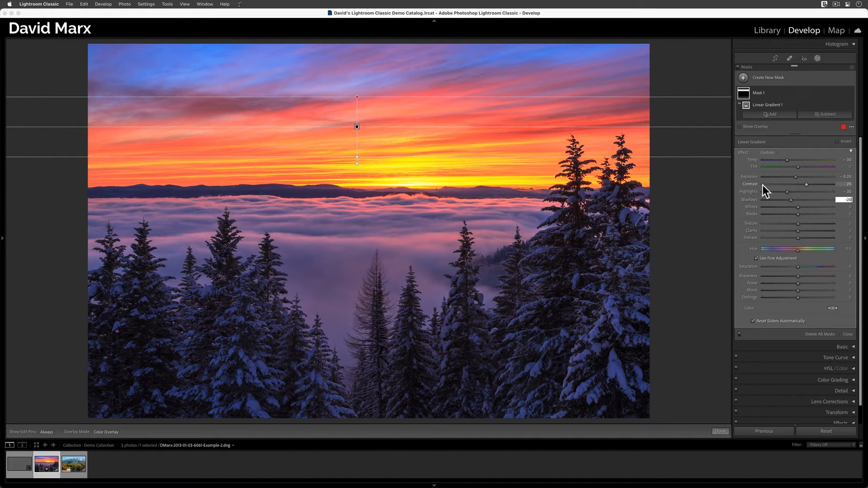
Confirm the sky gradient's Shadows at -20 and extend its lower edge down to the top of the cloud layer
{"action": "key", "text": "Return"}
{"action": "left_click_drag", "start_coordinate": [362, 166], "coordinate": [355, 198]}
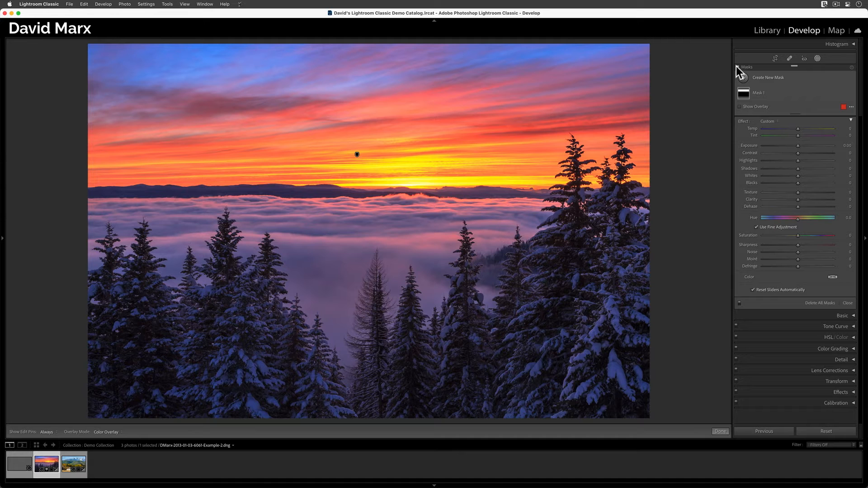
Compare the sunset photo with all masks switched off and on
{"action": "left_click", "coordinate": [736, 66]}
{"action": "left_click", "coordinate": [736, 66]}
{"action": "left_click", "coordinate": [736, 66]}
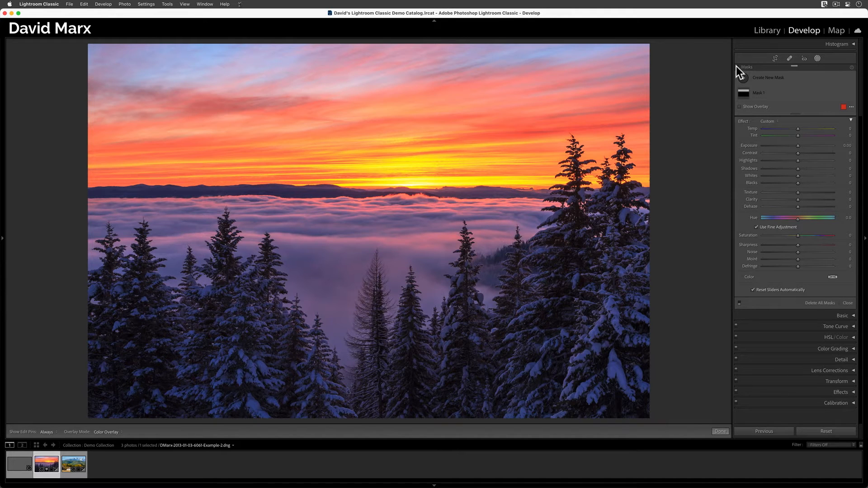
{"action": "left_click", "coordinate": [735, 66]}
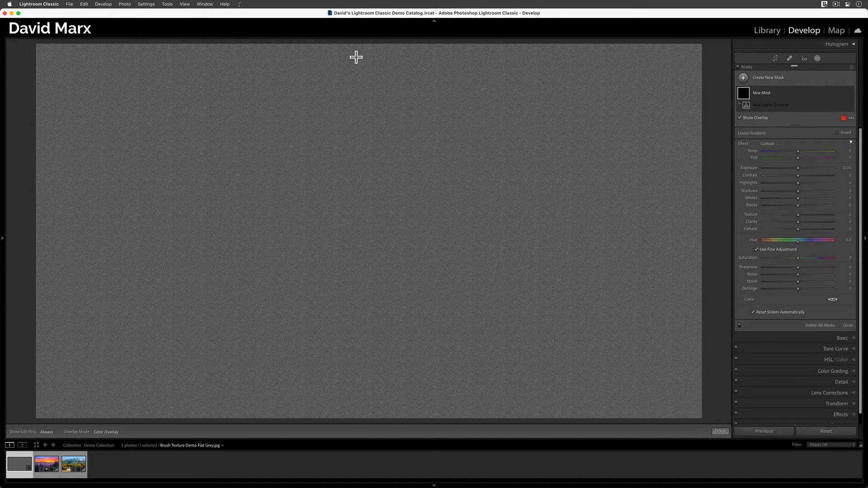
Try a linear gradient over the upper part of the grey image with Exposure at about -2.32, and reset the image's edits
{"action": "left_click_drag", "start_coordinate": [357, 48], "coordinate": [353, 283]}
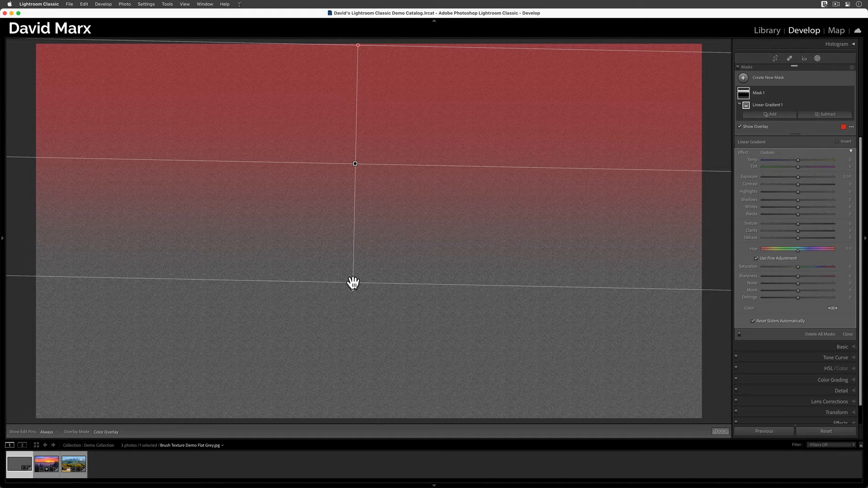
{"action": "left_click_drag", "start_coordinate": [767, 179], "coordinate": [775, 178]}
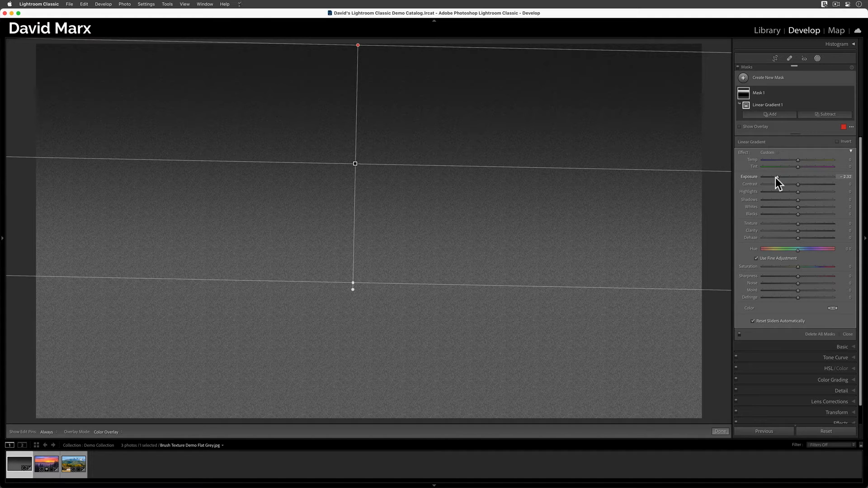
{"action": "left_click", "coordinate": [826, 431]}
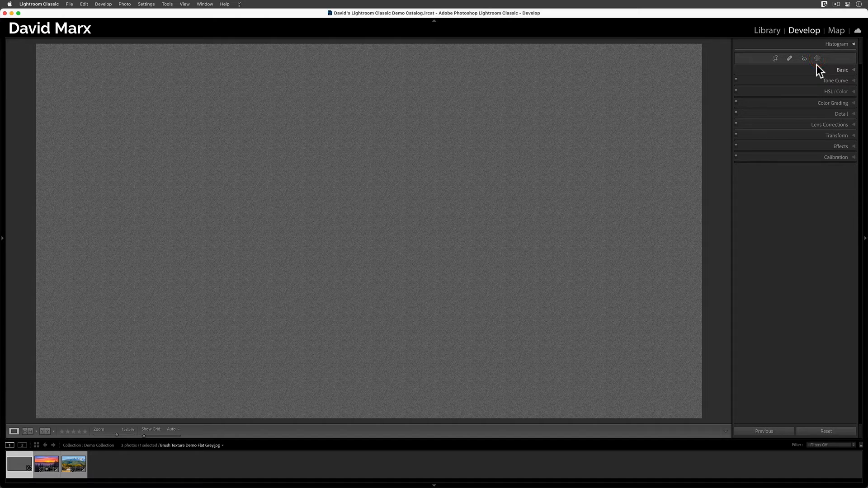
Add a linear gradient mask that fades downward across the upper half of the grey image
{"action": "left_click", "coordinate": [816, 60]}
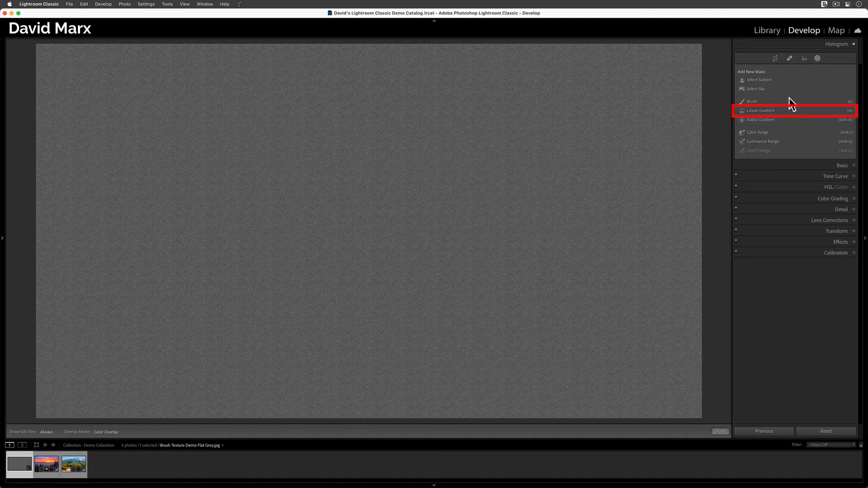
{"action": "left_click", "coordinate": [785, 109]}
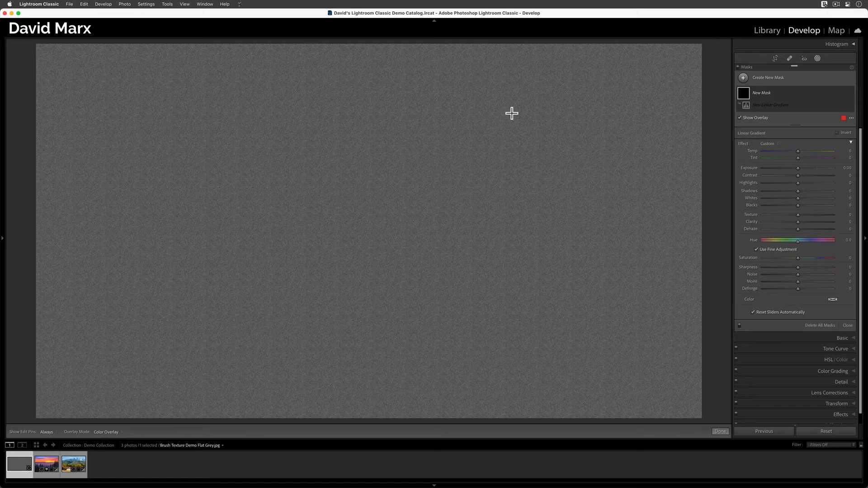
{"action": "left_click_drag", "start_coordinate": [511, 113], "coordinate": [512, 213]}
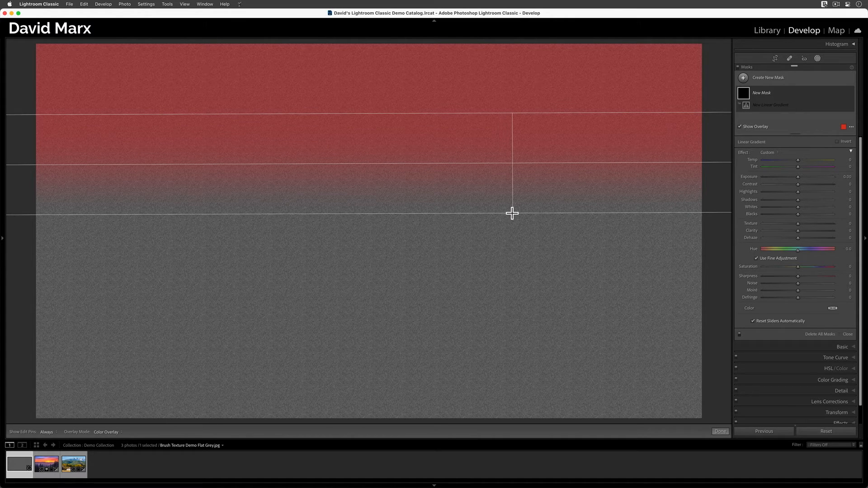
{"action": "left_click_drag", "start_coordinate": [512, 213], "coordinate": [511, 209]}
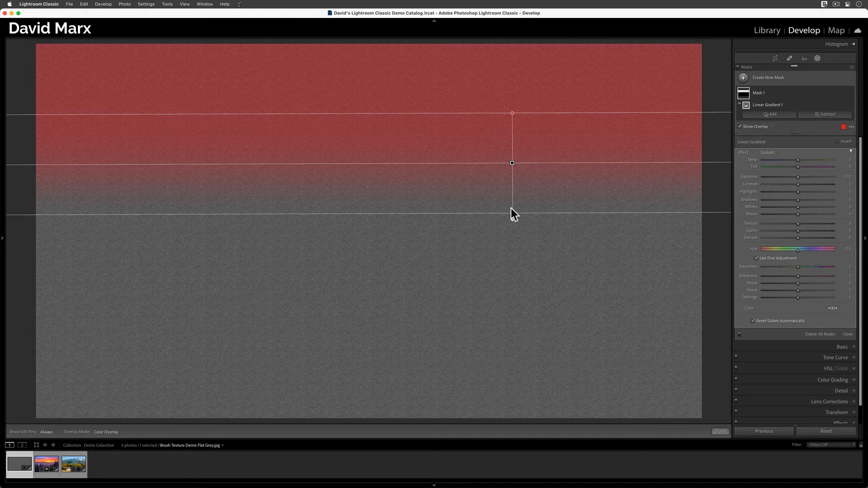
Keep the Color Overlay mode but hide the mask overlay, and move the gradient to the middle of the image's width
{"action": "left_click", "coordinate": [119, 430]}
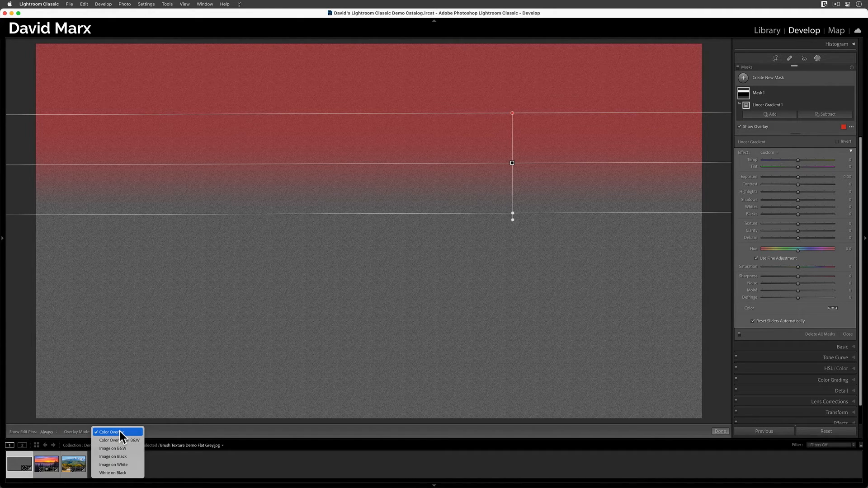
{"action": "left_click", "coordinate": [120, 431]}
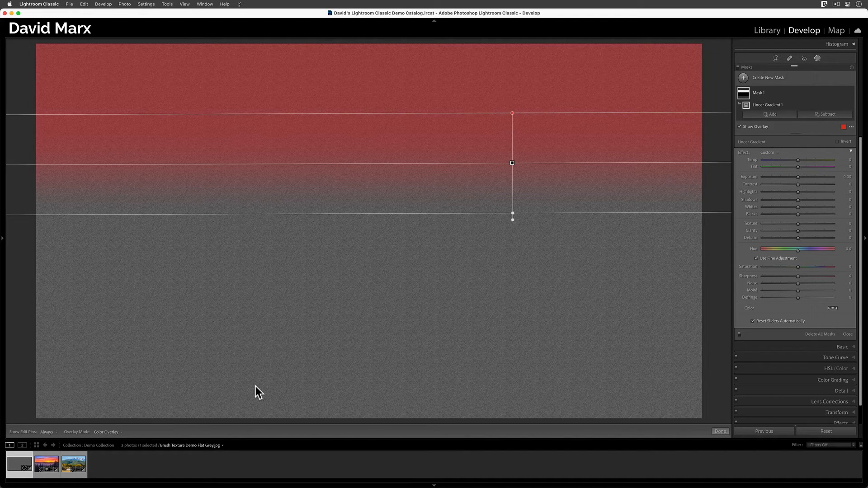
{"action": "left_click", "coordinate": [764, 126]}
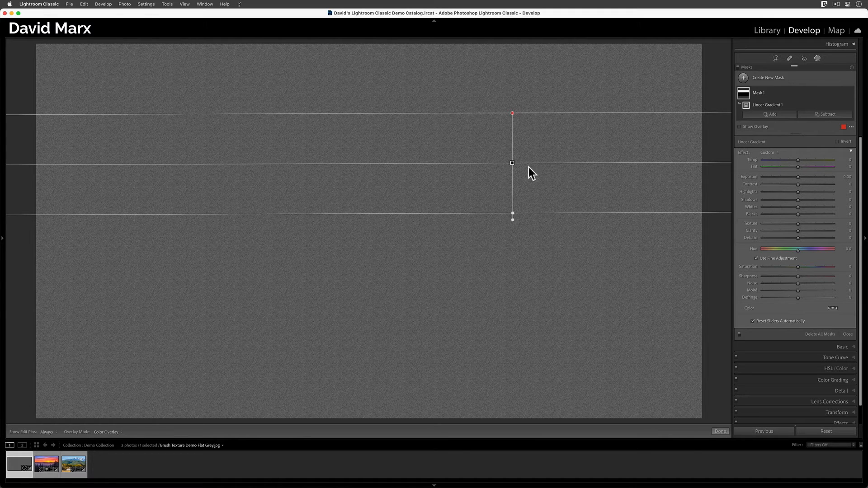
{"action": "left_click_drag", "start_coordinate": [513, 163], "coordinate": [370, 170]}
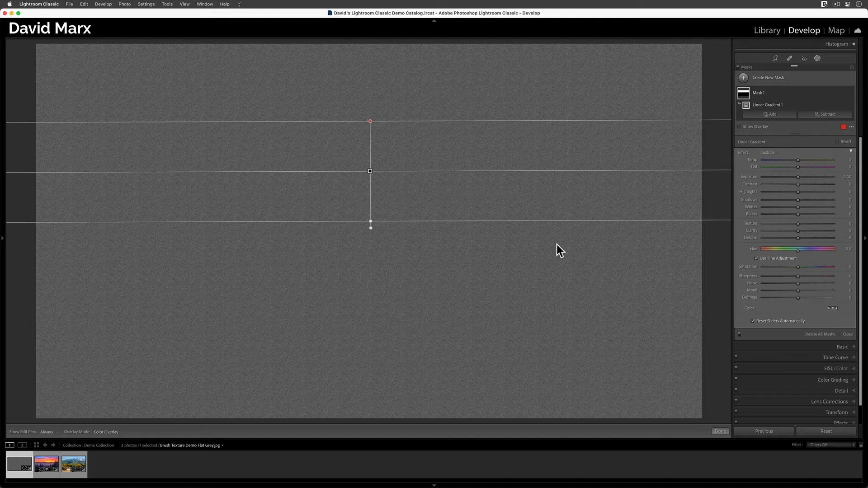
Set the gradient's Exposure to -0.50 after trying -4.00, and shift its Temp cooler
{"action": "left_click_drag", "start_coordinate": [765, 177], "coordinate": [755, 177]}
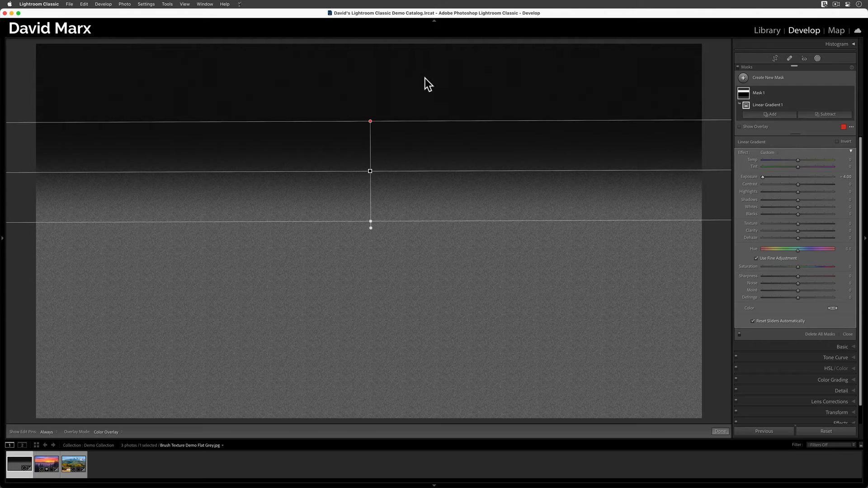
{"action": "left_click", "coordinate": [846, 177]}
{"action": "type", "text": "-0.5"}
{"action": "key", "text": "Return"}
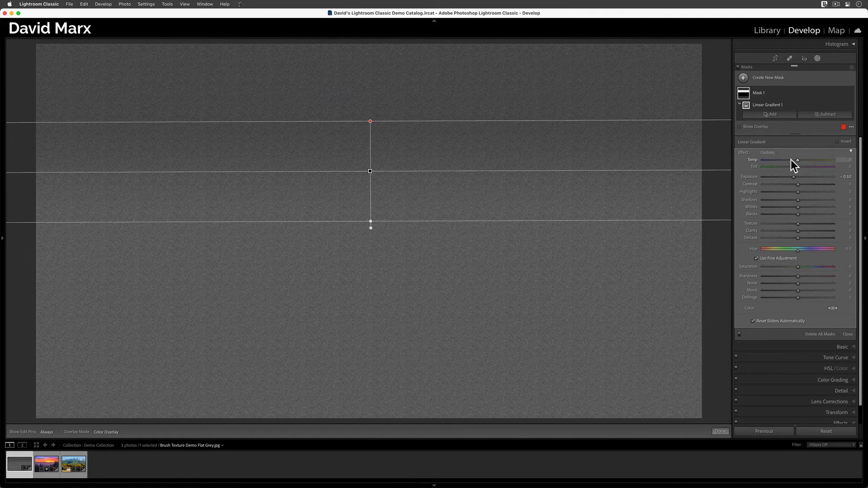
{"action": "left_click_drag", "start_coordinate": [790, 160], "coordinate": [763, 159]}
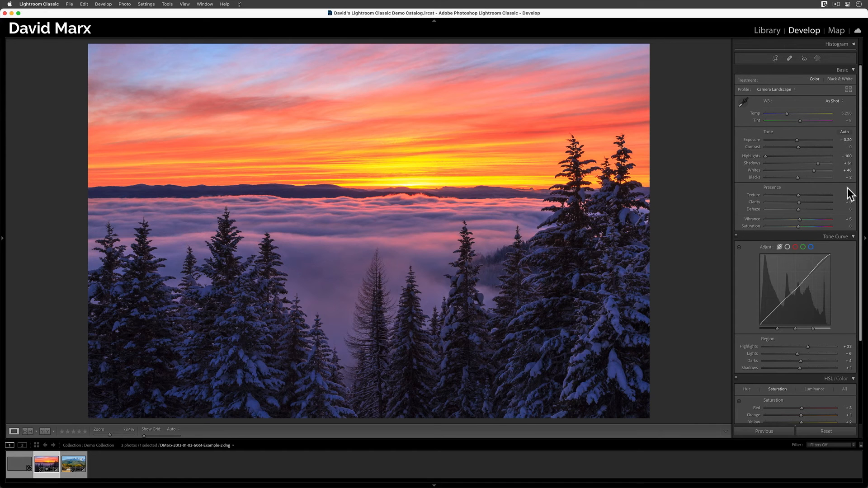
Compare the edited sunset photo with its unedited Before version
{"action": "key", "text": "backslash"}
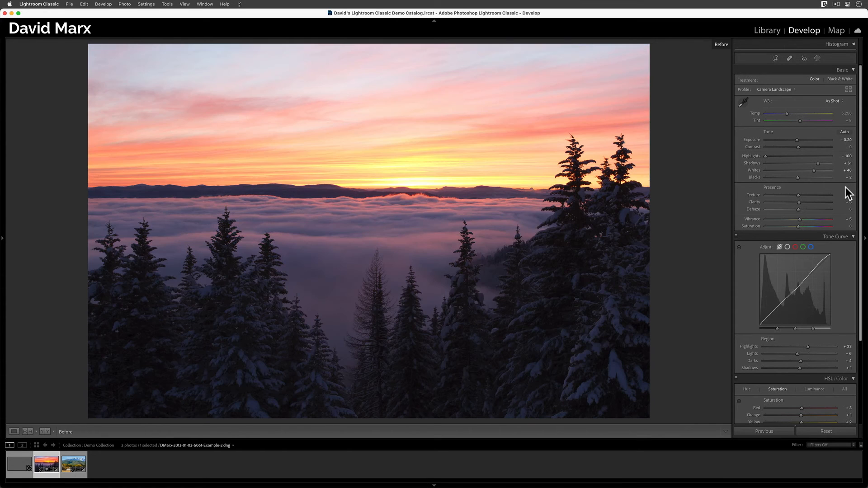
{"action": "key", "text": "backslash"}
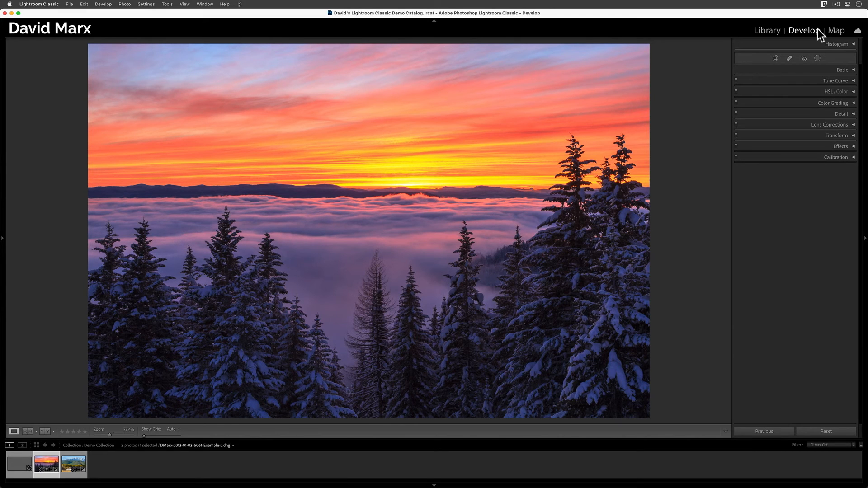
Add a level linear gradient mask over the sunset sky, fading out just above the horizon
{"action": "left_click", "coordinate": [817, 60]}
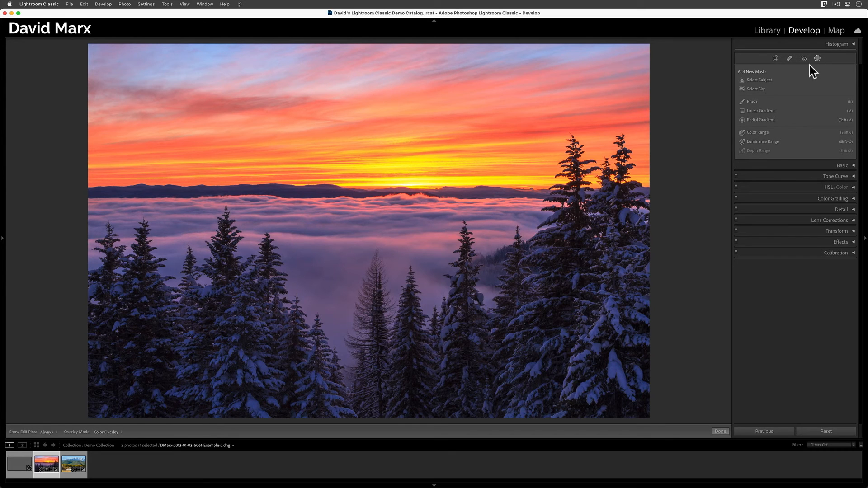
{"action": "left_click", "coordinate": [768, 111]}
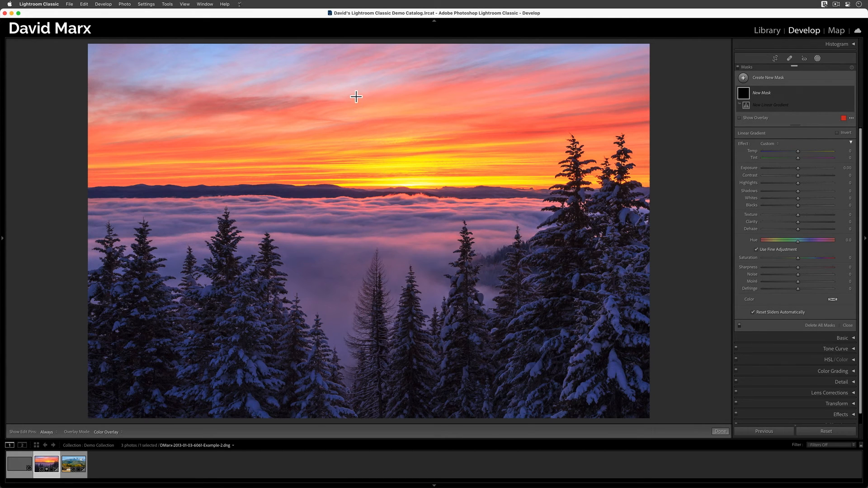
{"action": "left_click_drag", "start_coordinate": [356, 97], "coordinate": [360, 157]}
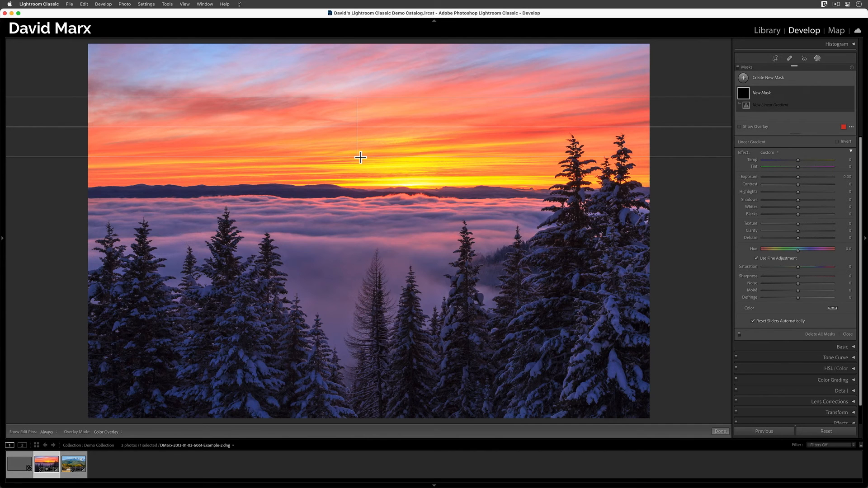
{"action": "left_click_drag", "start_coordinate": [360, 158], "coordinate": [361, 157]}
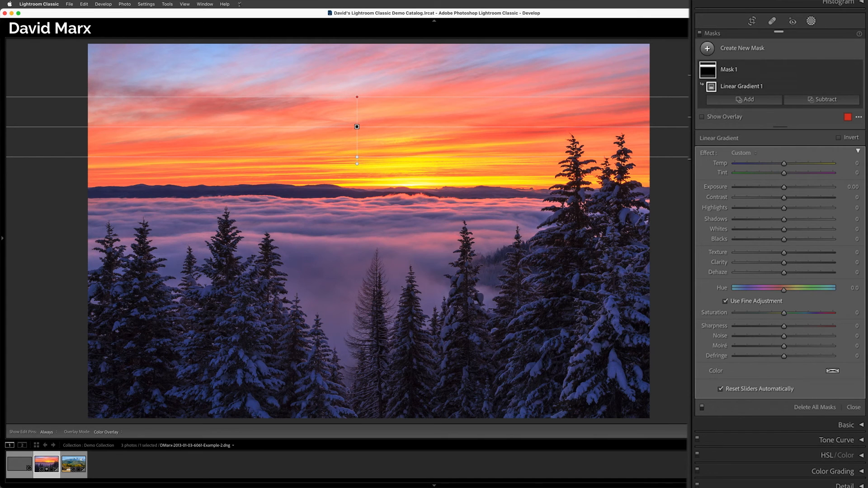
Set the sky gradient's Temp to -30 and Exposure to -0.25
{"action": "left_click", "coordinate": [854, 164]}
{"action": "type", "text": "-30"}
{"action": "key", "text": "Return"}
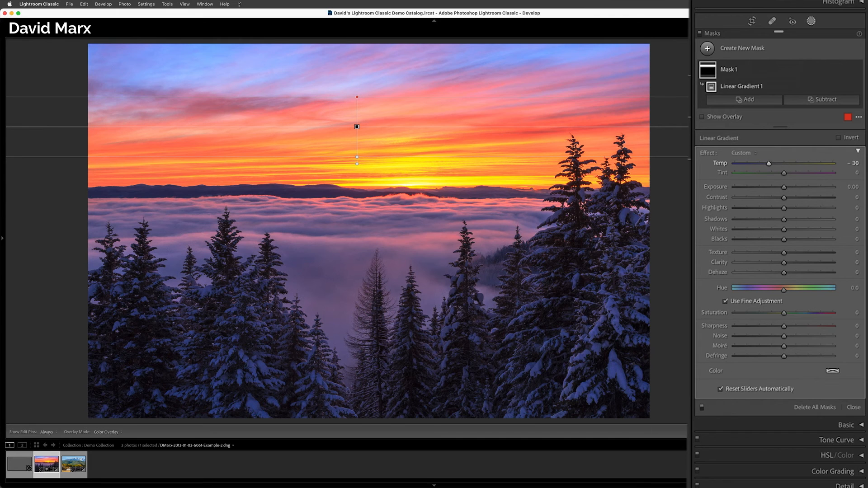
{"action": "left_click", "coordinate": [852, 187]}
{"action": "type", "text": "-0.25"}
{"action": "key", "text": "Return"}
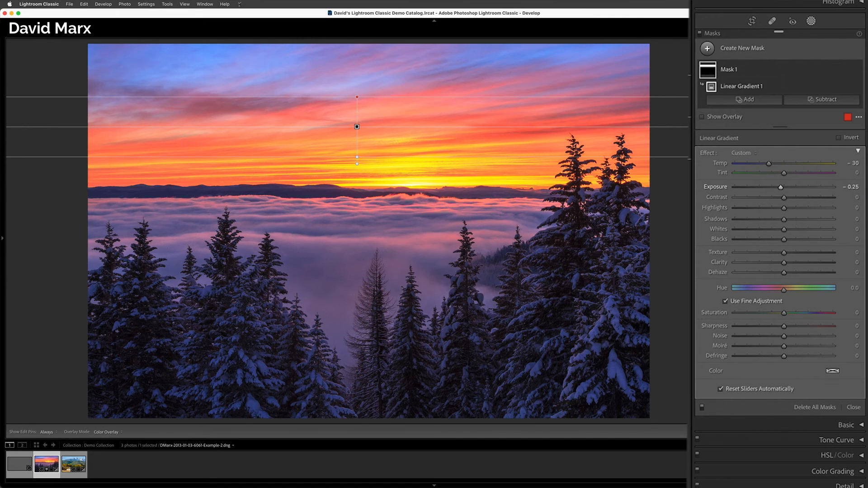
Set the sky gradient's Contrast to 25, Highlights to -30 and Shadows to -20
{"action": "left_click", "coordinate": [854, 197]}
{"action": "type", "text": "25"}
{"action": "key", "text": "Return"}
{"action": "left_click", "coordinate": [855, 207]}
{"action": "type", "text": "- 3"}
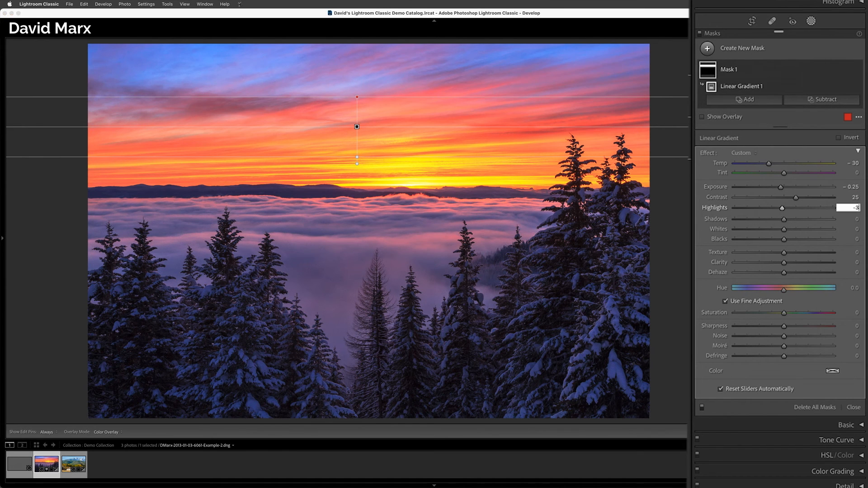
{"action": "type", "text": "0"}
{"action": "key", "text": "Return"}
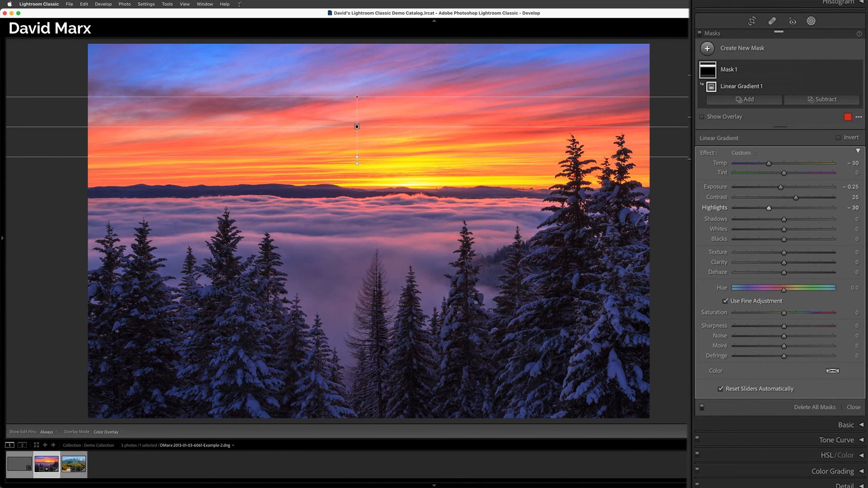
{"action": "left_click", "coordinate": [854, 219]}
{"action": "type", "text": "-20"}
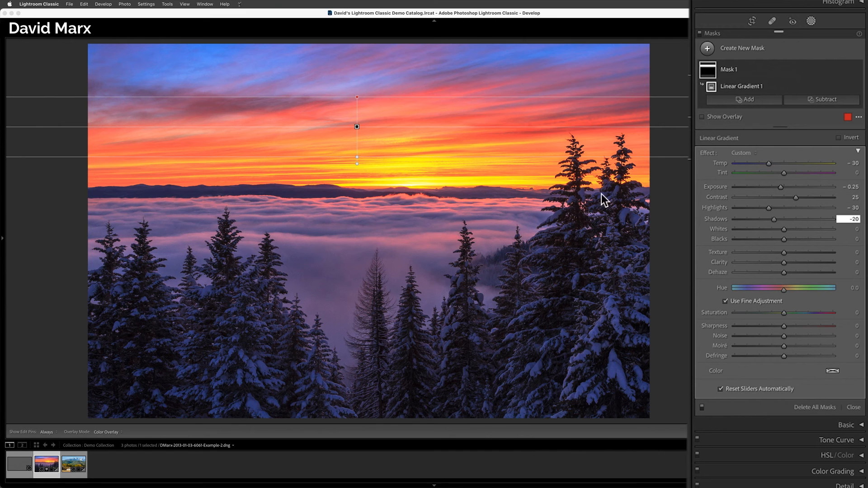
{"action": "key", "text": "Return"}
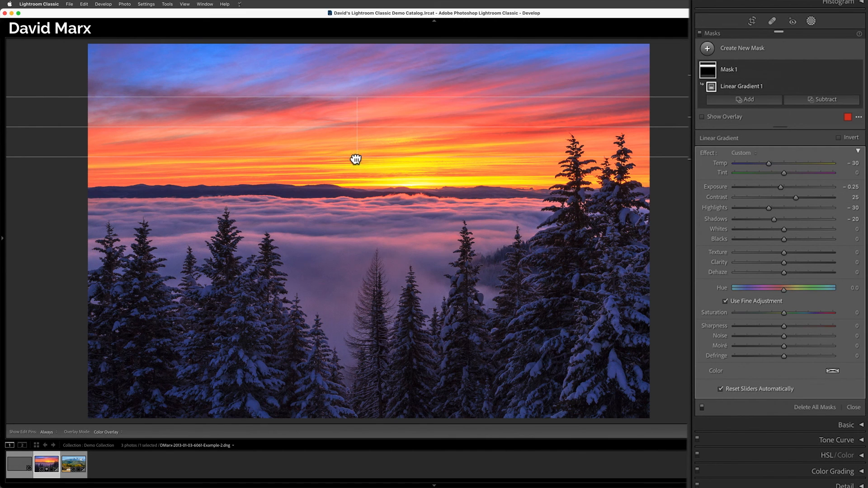
Extend the sky gradient's lower edge down to the top of the clouds and lower its upper edge slightly
{"action": "left_click_drag", "start_coordinate": [357, 158], "coordinate": [354, 199]}
{"action": "left_click_drag", "start_coordinate": [354, 97], "coordinate": [355, 110]}
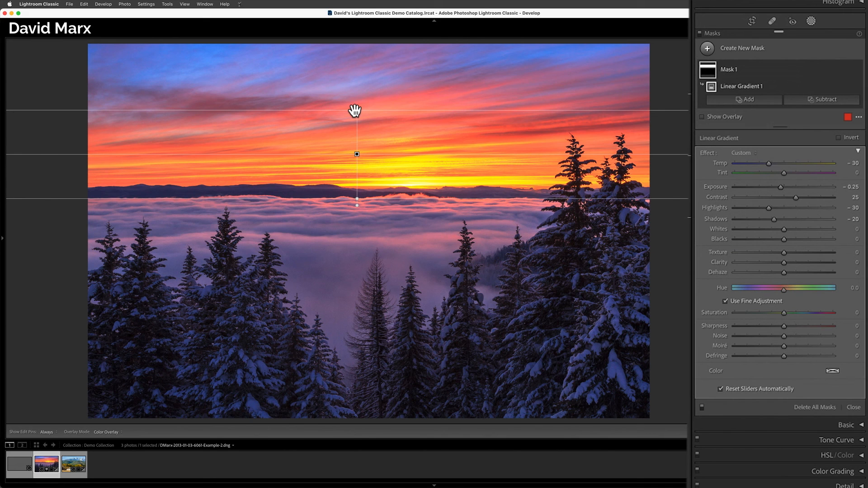
Toggle all masks off and on repeatedly to compare the sky with and without the gradient adjustment
{"action": "left_click", "coordinate": [696, 32]}
{"action": "left_click", "coordinate": [697, 32]}
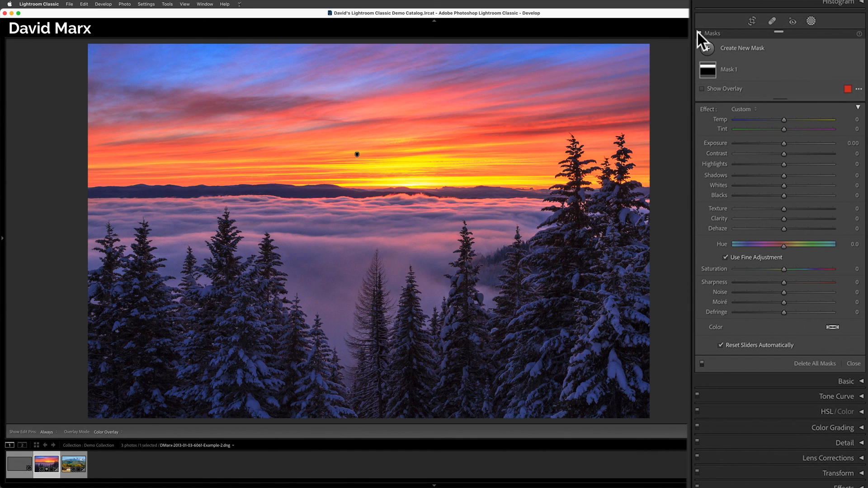
{"action": "left_click", "coordinate": [696, 31]}
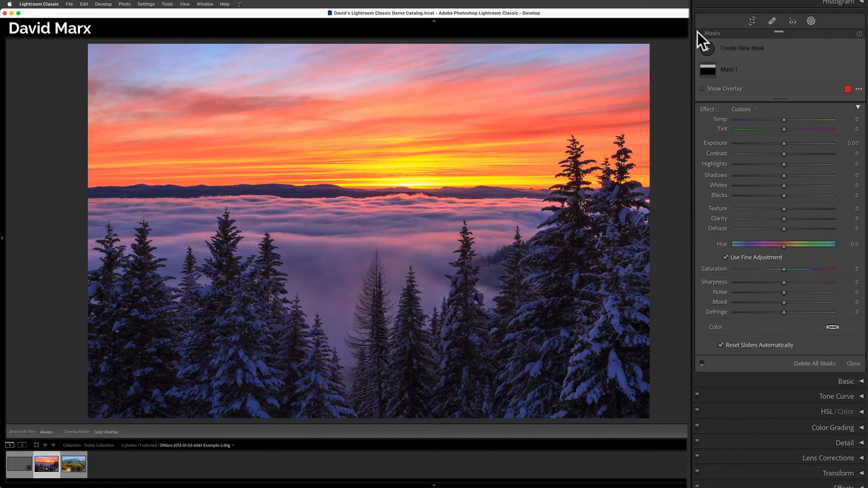
{"action": "left_click", "coordinate": [697, 32]}
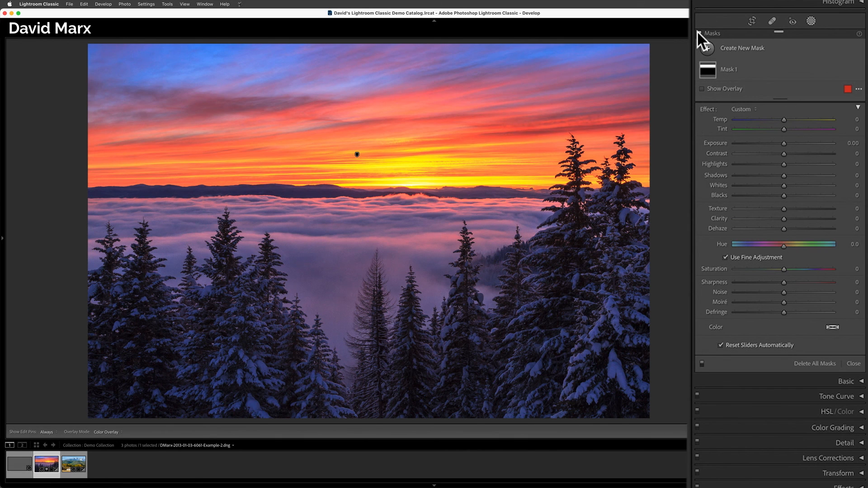
{"action": "left_click", "coordinate": [697, 32]}
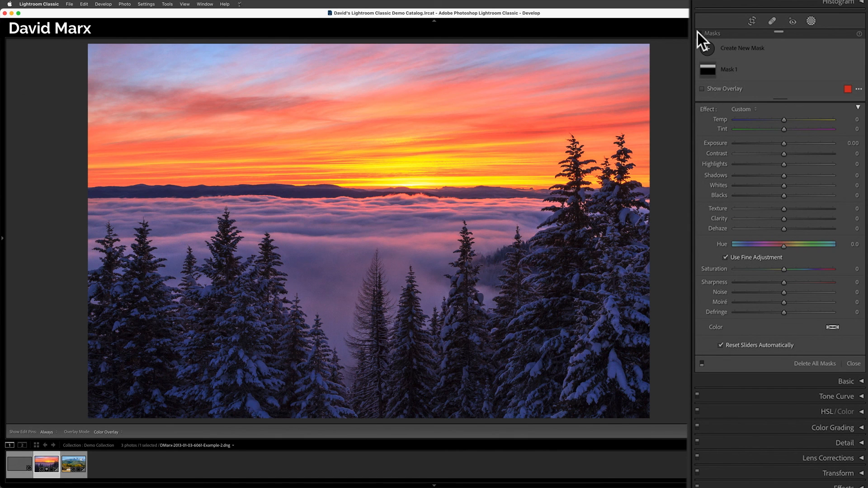
{"action": "left_click", "coordinate": [696, 31]}
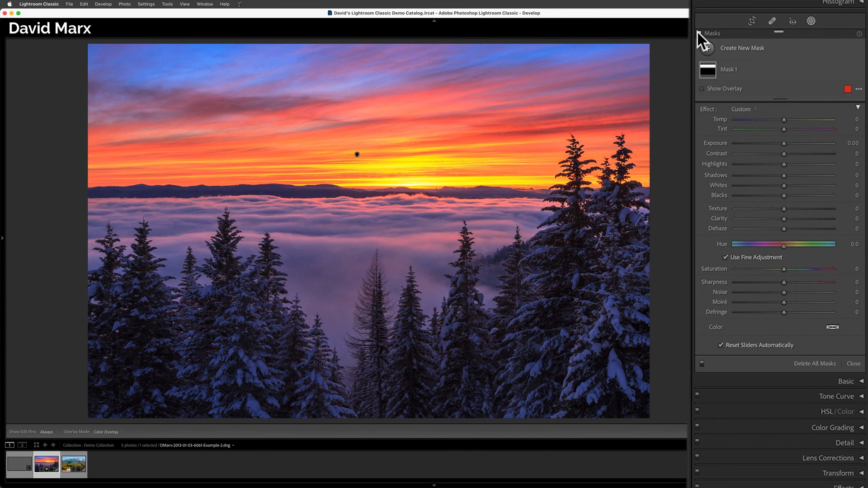
{"action": "left_click", "coordinate": [696, 31]}
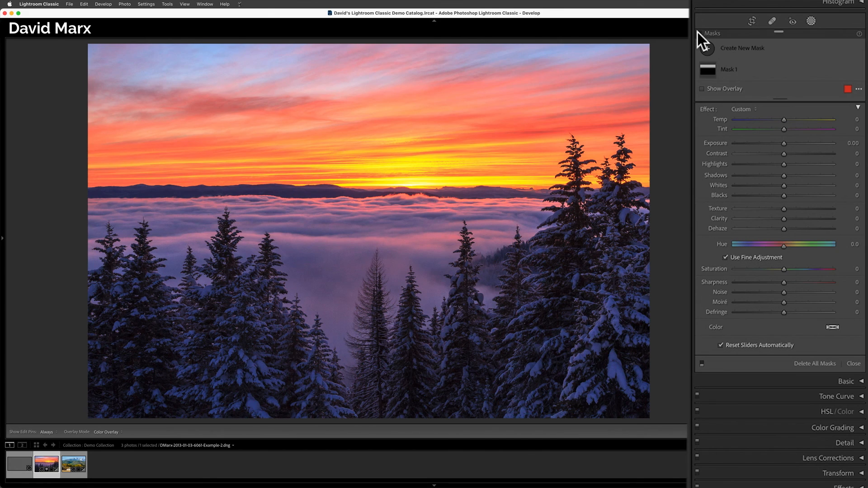